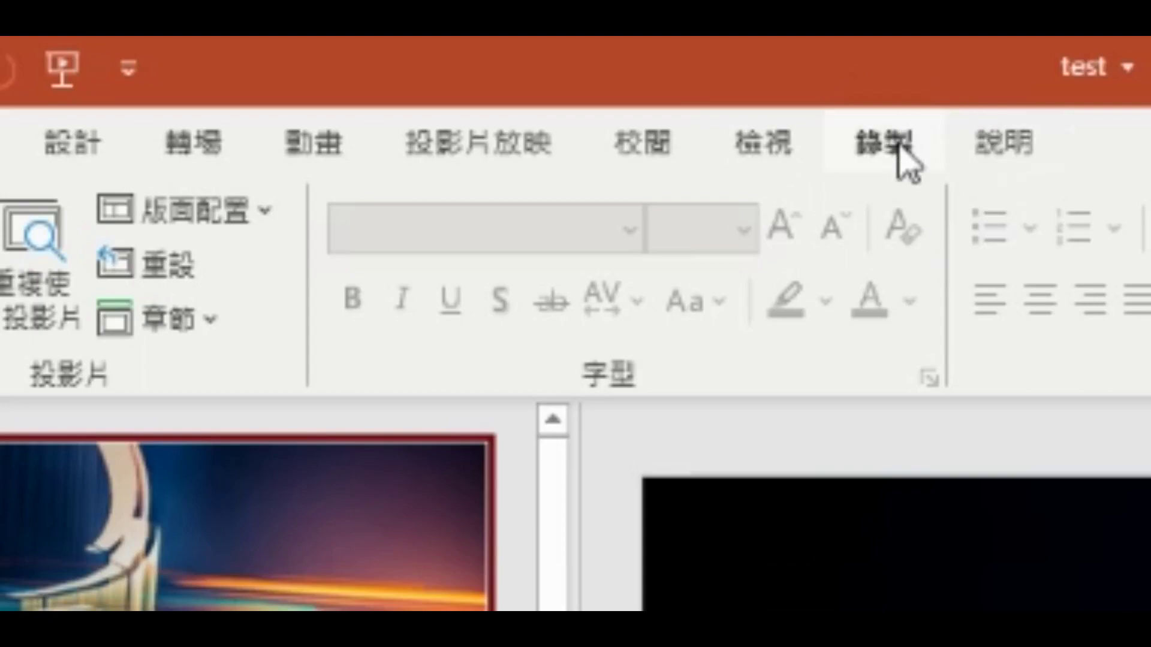
Show the Record tab's slide show recording choices: from current slide or from beginning.
left_click(899, 152)
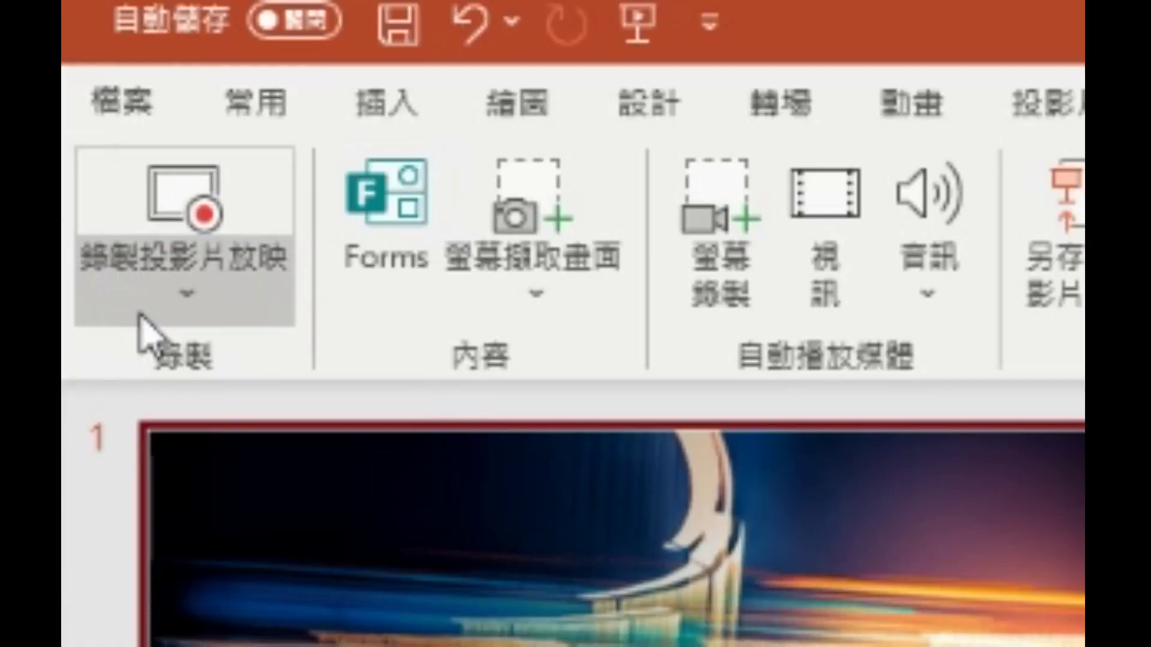
left_click(216, 306)
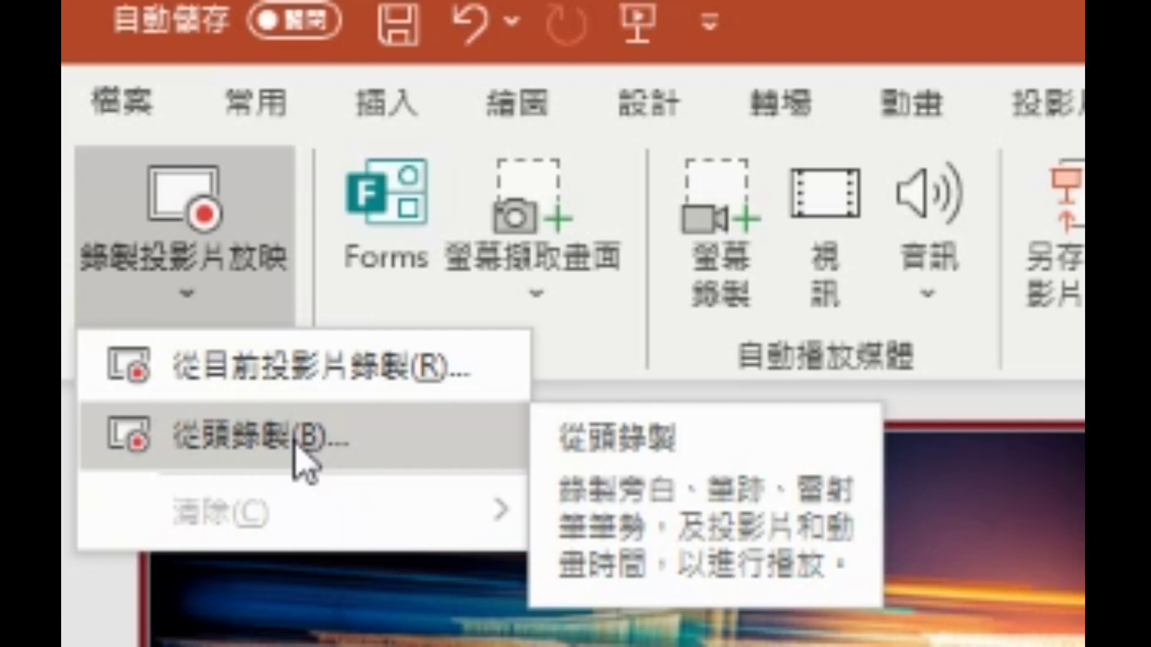
Launch the full-screen recorder with 從頭錄製 (Record from Beginning) on the 'test' slide.
left_click(295, 447)
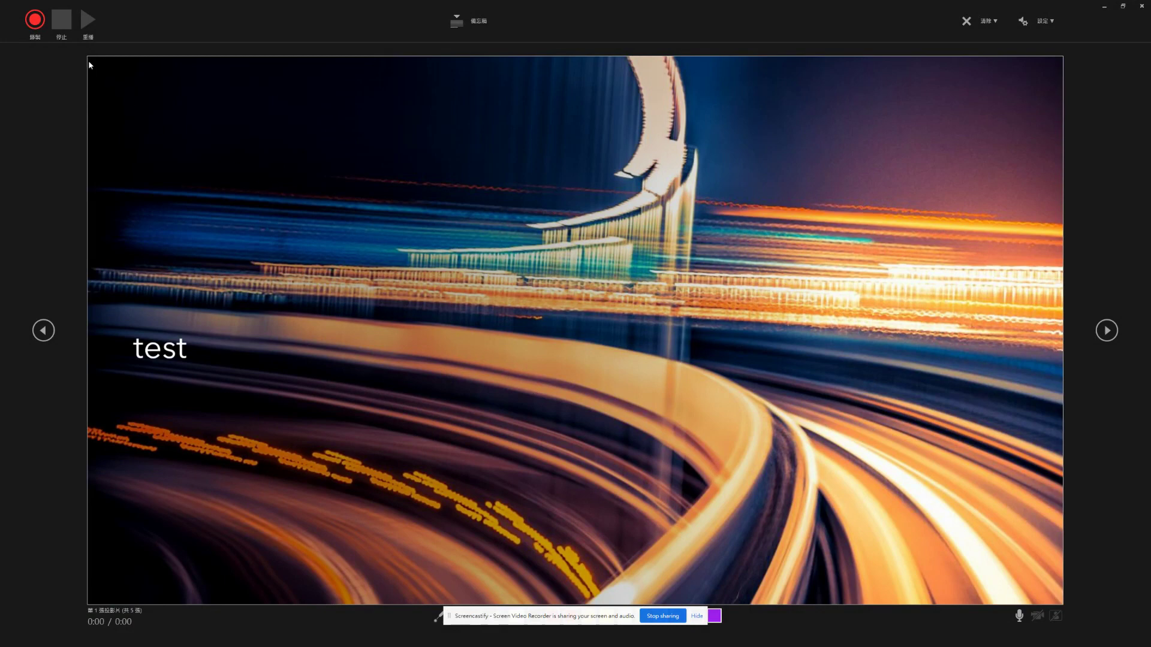
Move the screen-sharing bar aside, narrate the 'test' title slide, and advance to P1.
left_click_drag(601, 620, 293, 630)
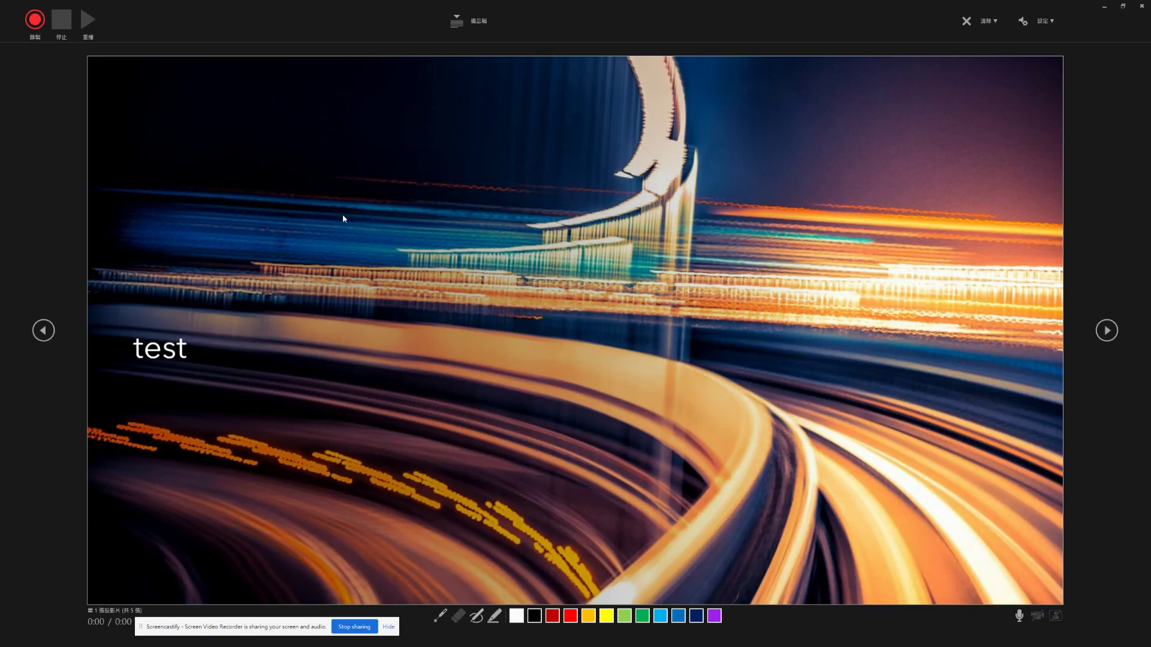
left_click(35, 19)
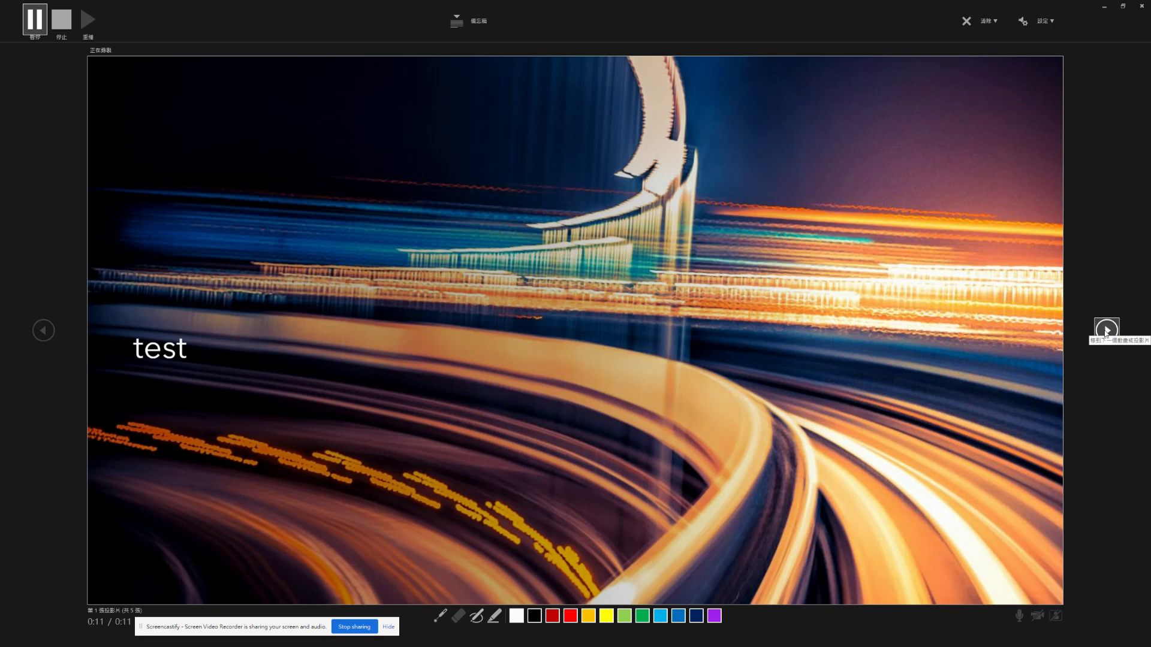
left_click(1107, 330)
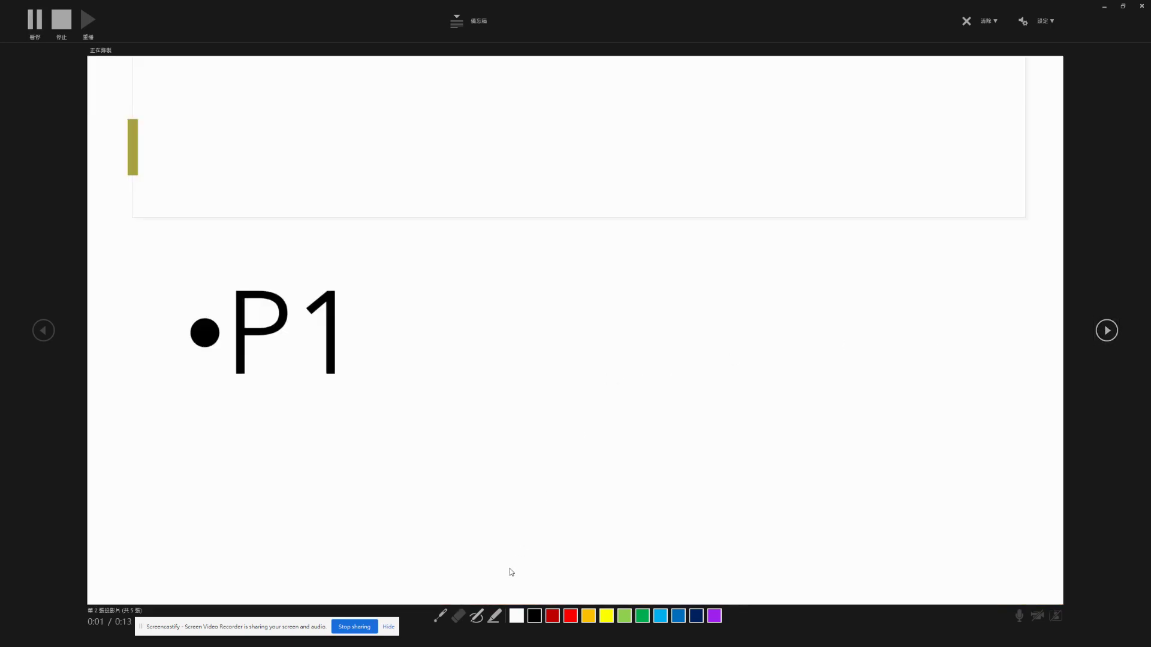
Try the laser pointer, then circle the 1 on the P1 slide in red pen ink.
left_click(440, 615)
left_click(477, 616)
left_click_drag(311, 375, 296, 356)
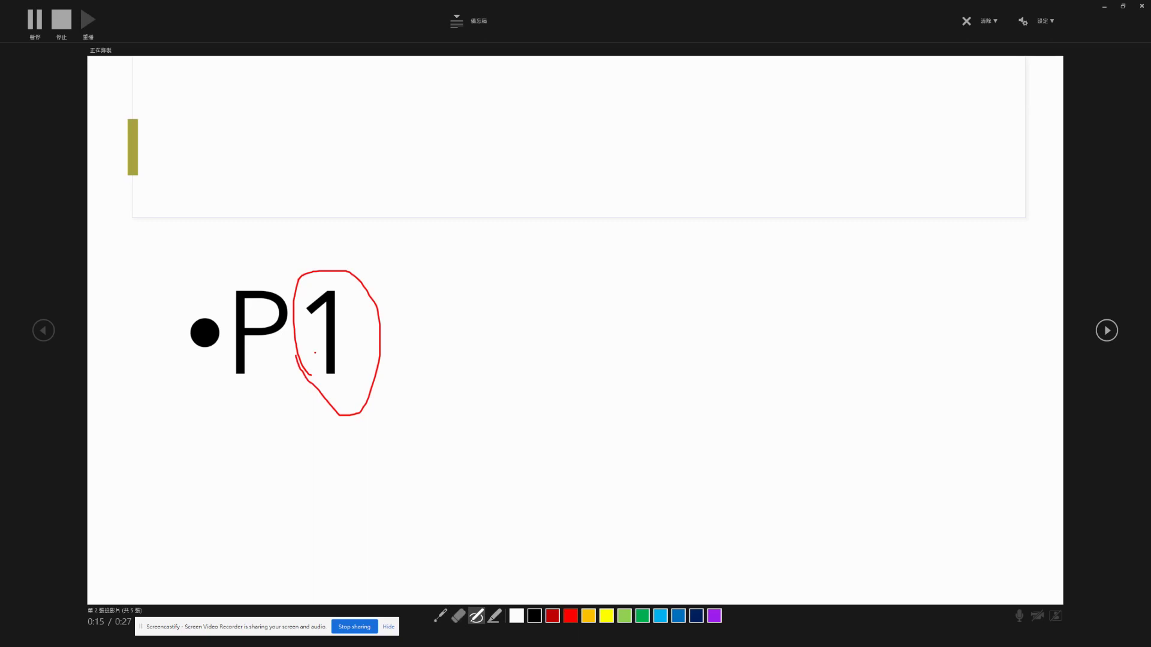
Mark P1 and the space below it with yellow highlighter, then move to P2.
left_click(494, 616)
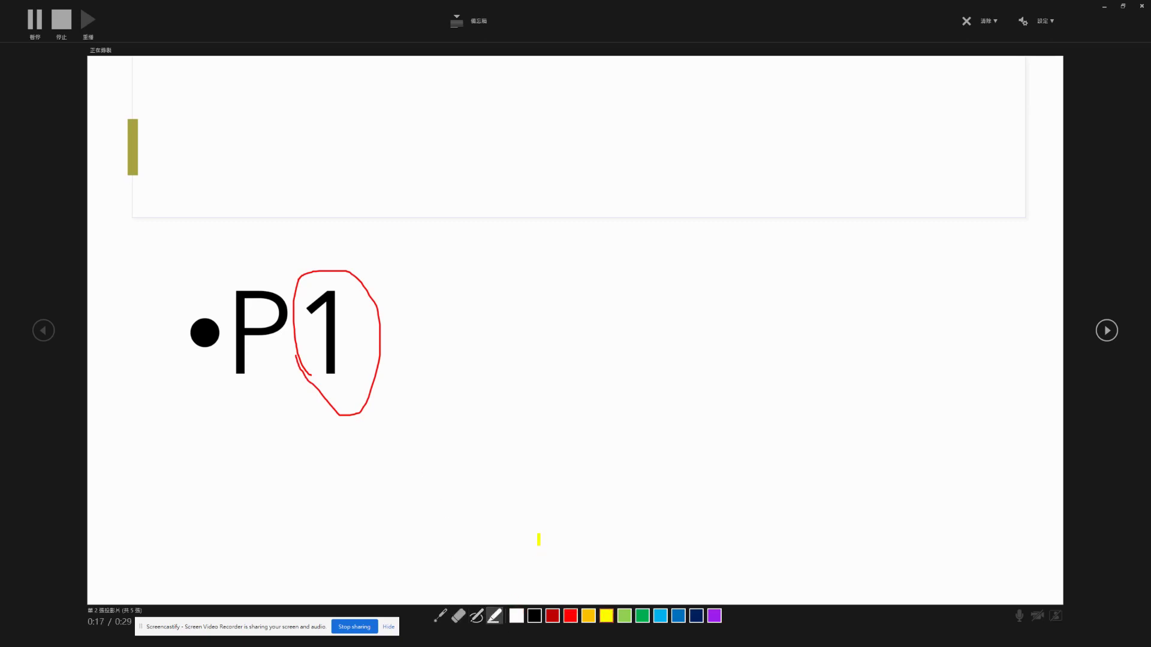
mouse_move(426, 413)
left_mouse_down()
mouse_move(569, 436)
mouse_move(406, 482)
left_mouse_up()
mouse_move(223, 290)
left_mouse_down()
mouse_move(255, 292)
mouse_move(278, 324)
mouse_move(201, 364)
left_mouse_up()
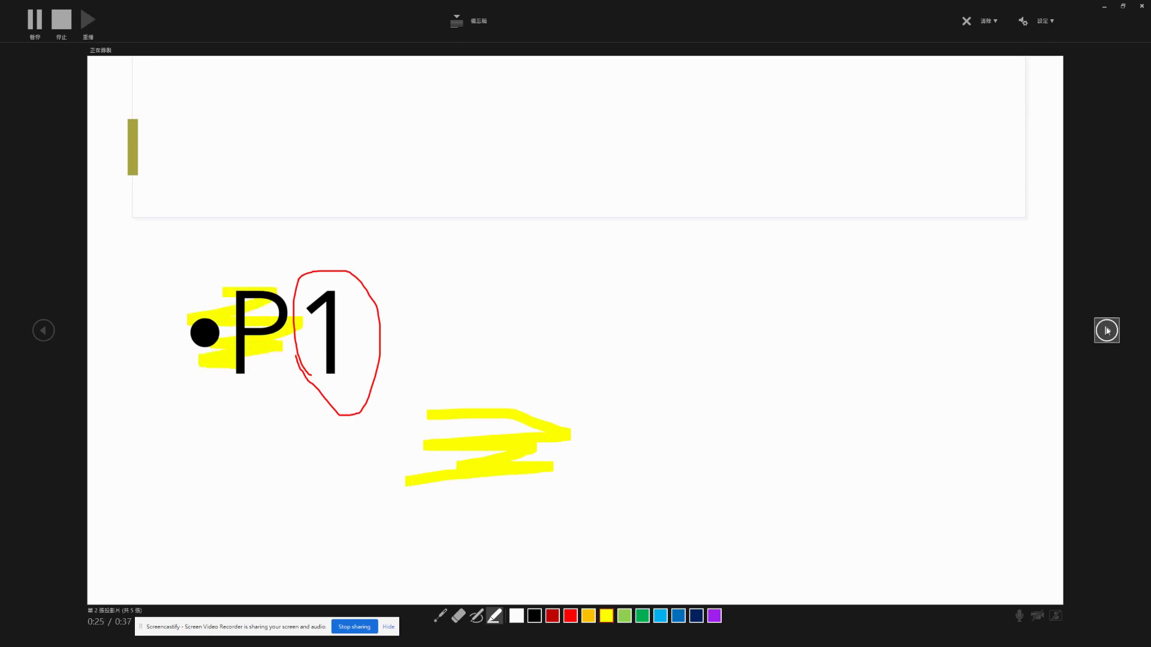
left_click(1106, 330)
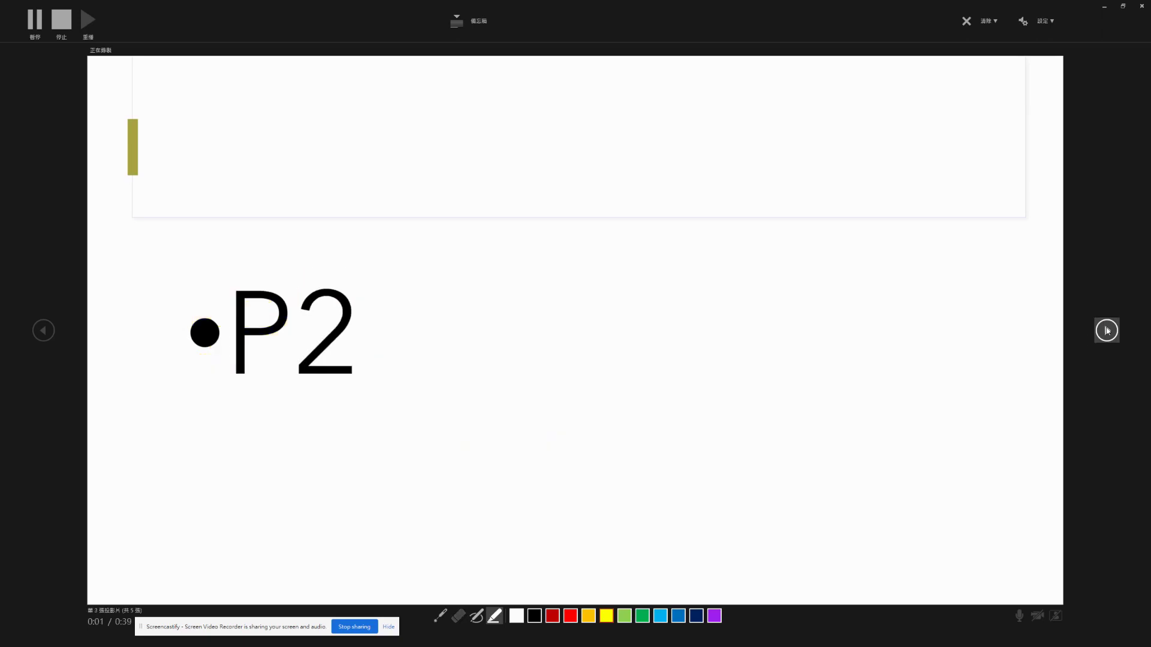
Record through P3 and P4, stop at 0:45 total, and return to the 'test' slide.
left_click(1106, 330)
left_click(1107, 330)
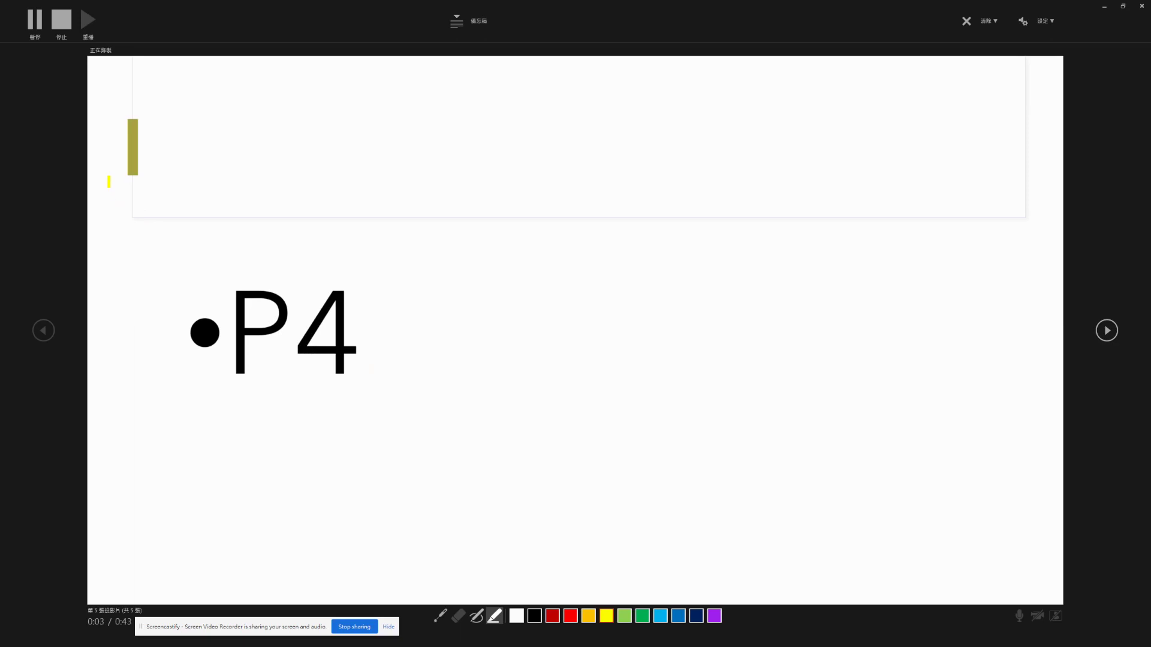
left_click(60, 19)
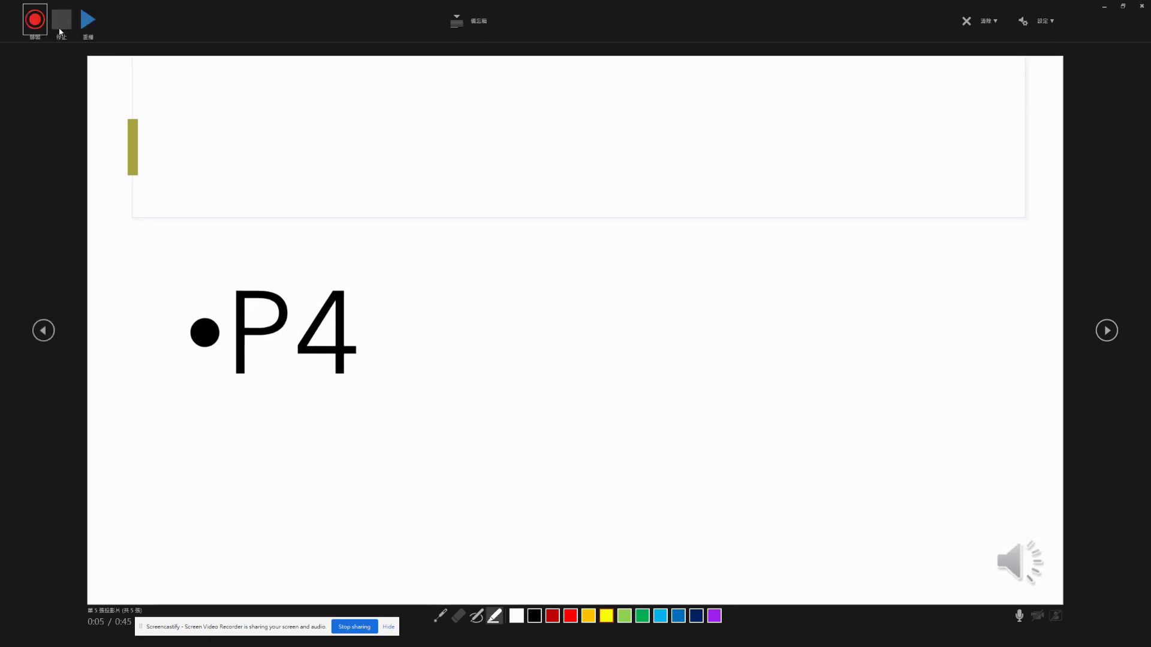
left_click(44, 330)
left_click(43, 330)
left_click(43, 331)
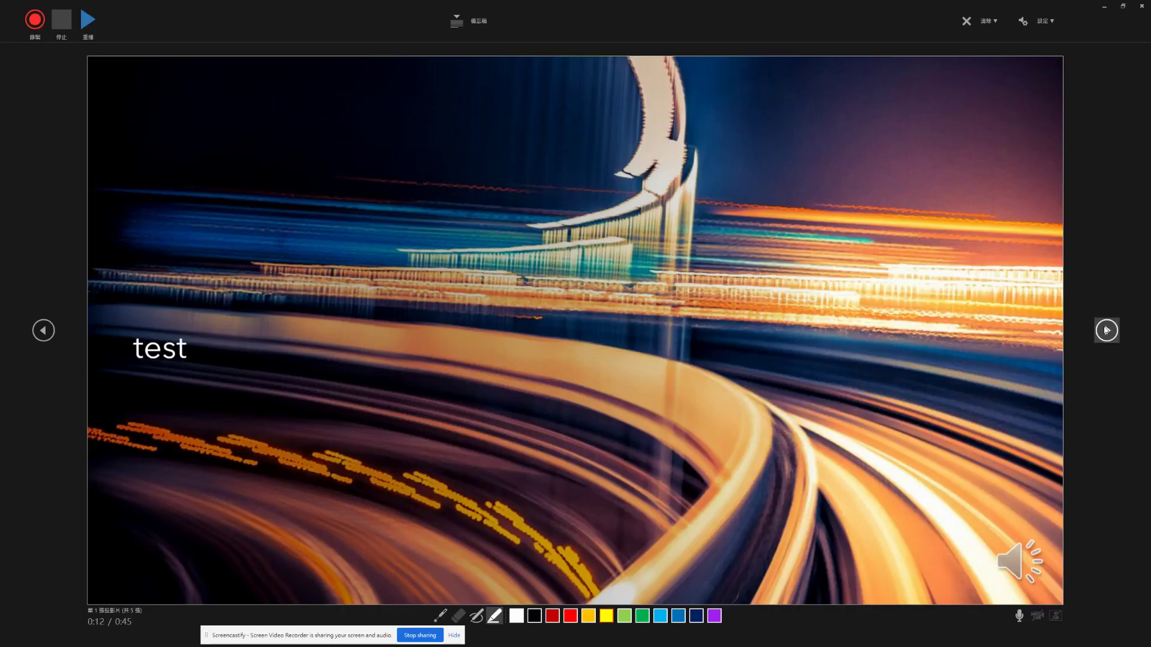
Replay the inked P1 slide's recording, then close the recorder back to normal editing.
left_click(1106, 330)
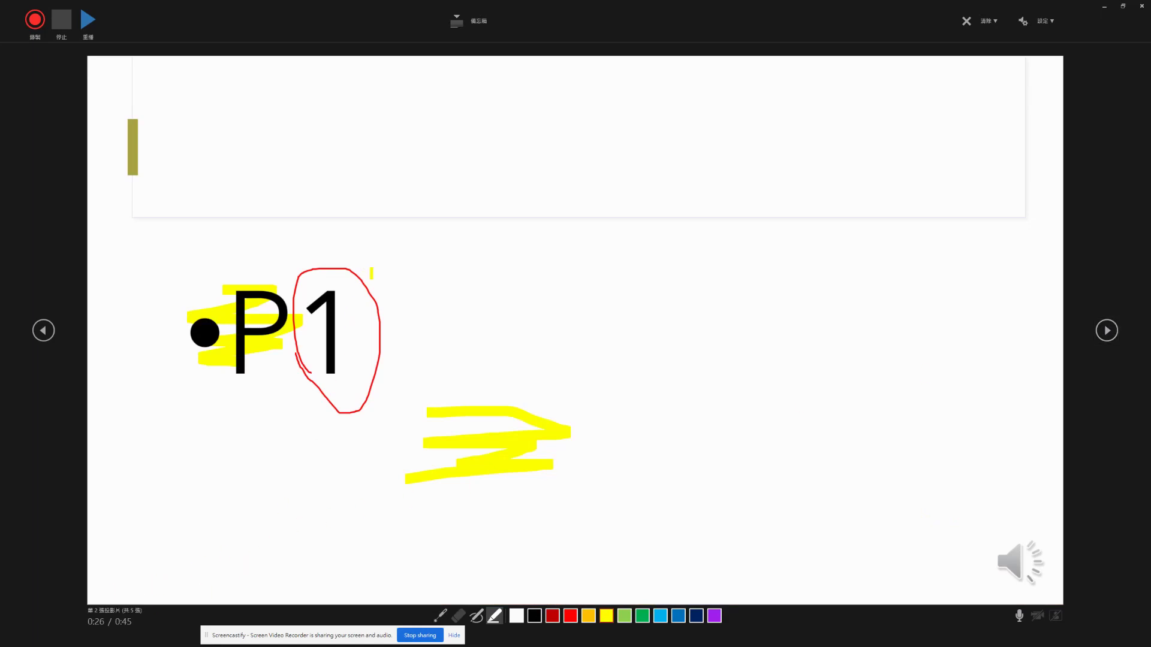
left_click(84, 21)
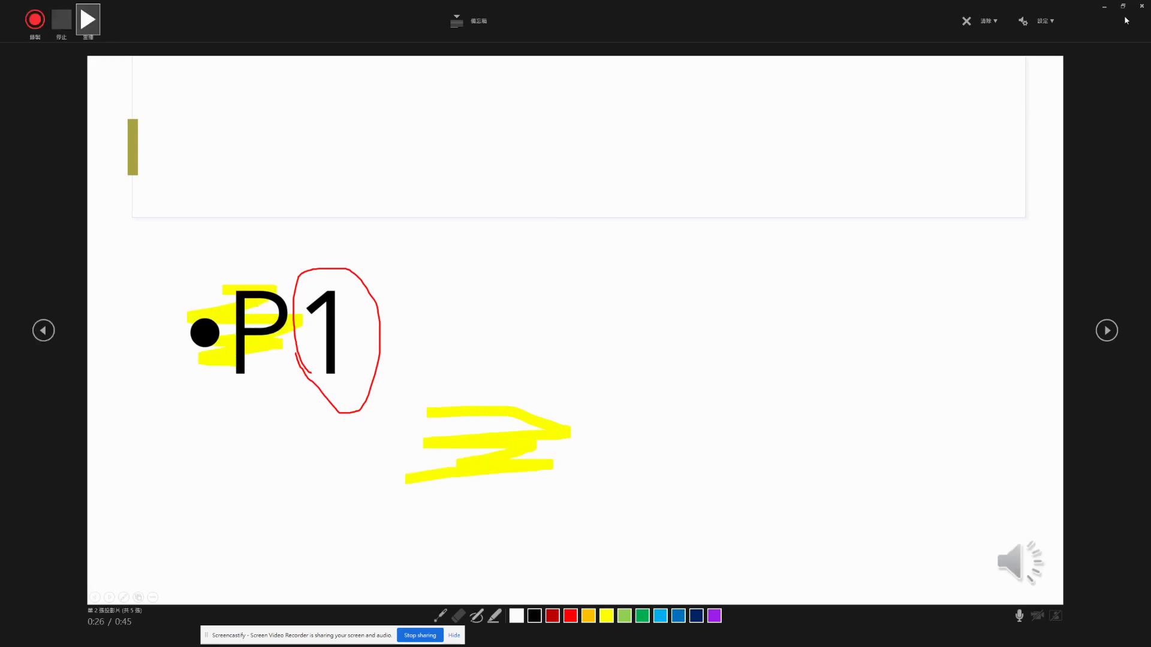
left_click(1141, 6)
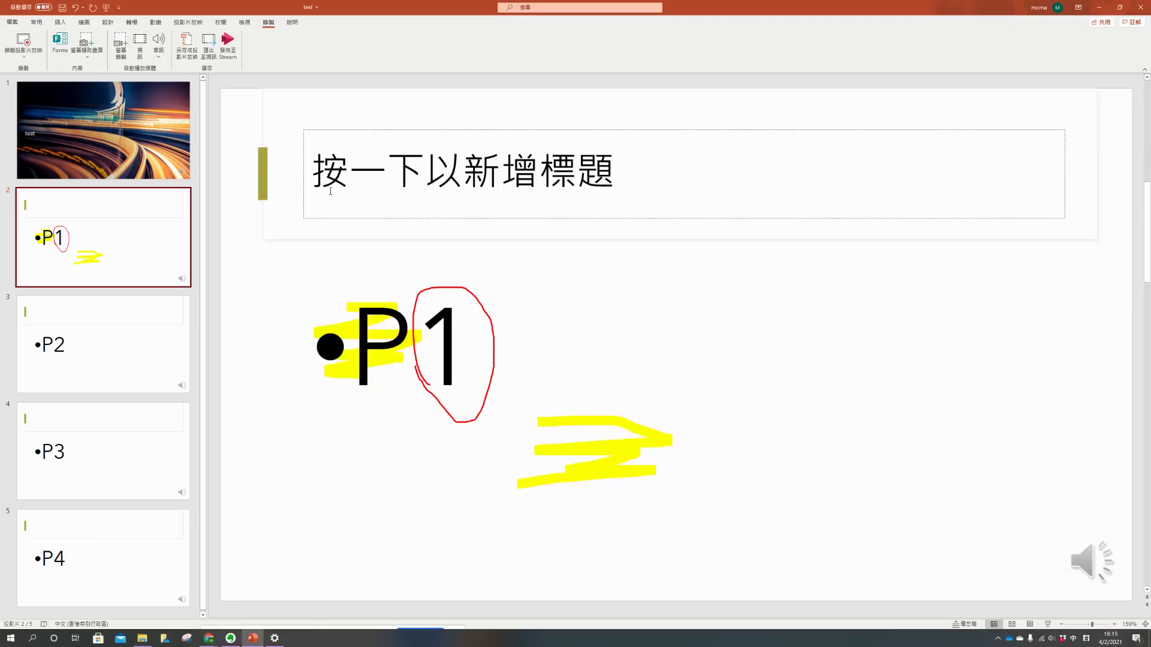
Convert slide 2's ink with Ink to Shape, turning the yellow scribbles into three straight lines.
left_click(99, 338)
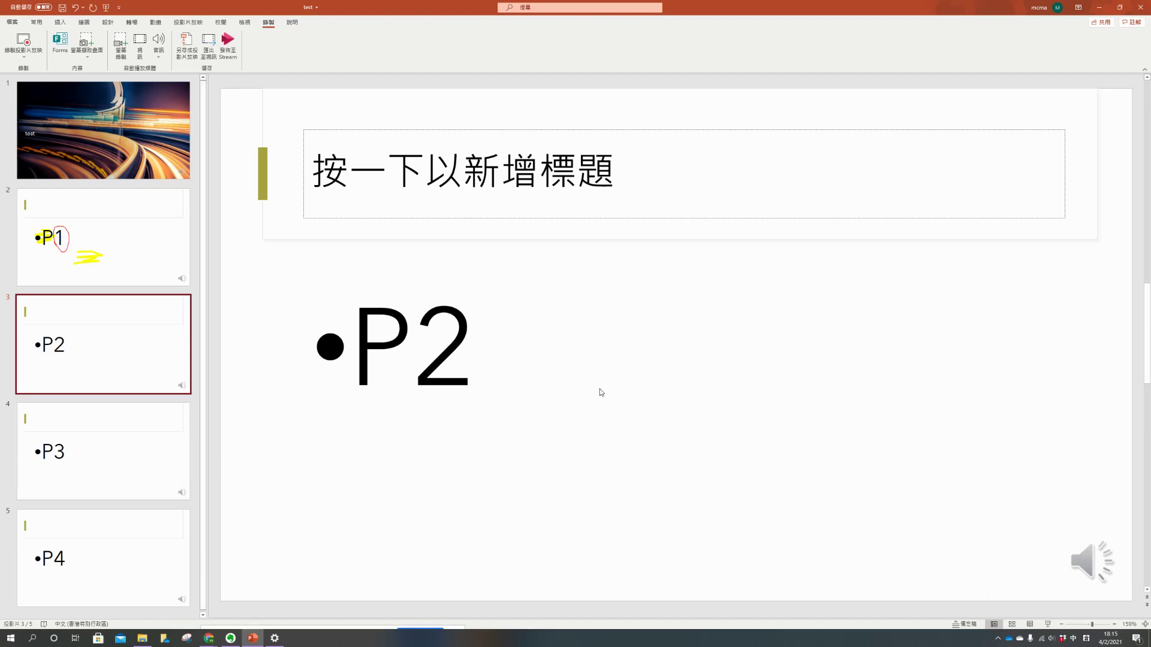
scroll(601, 393, "up", 1)
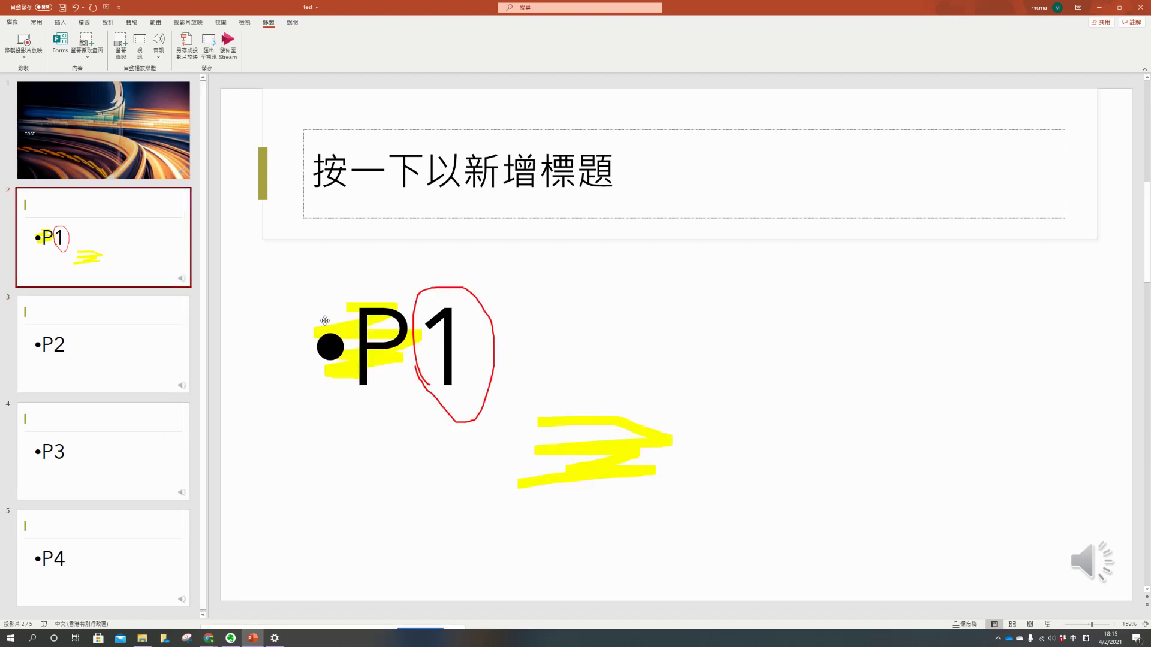
left_click(491, 387)
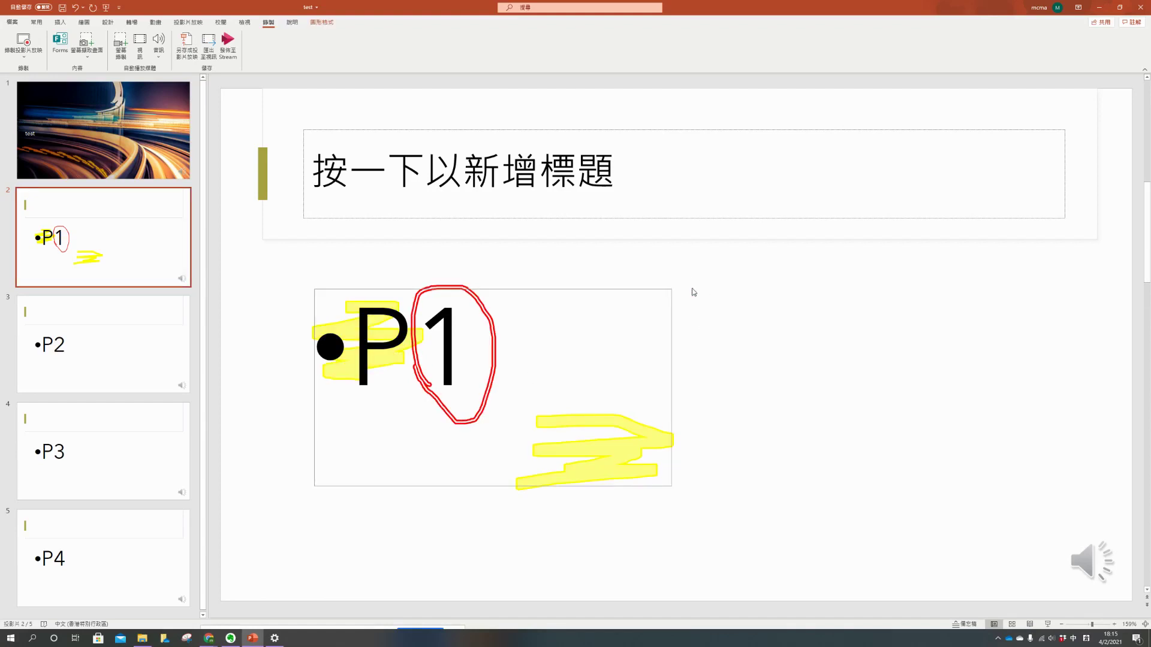
left_click(651, 329)
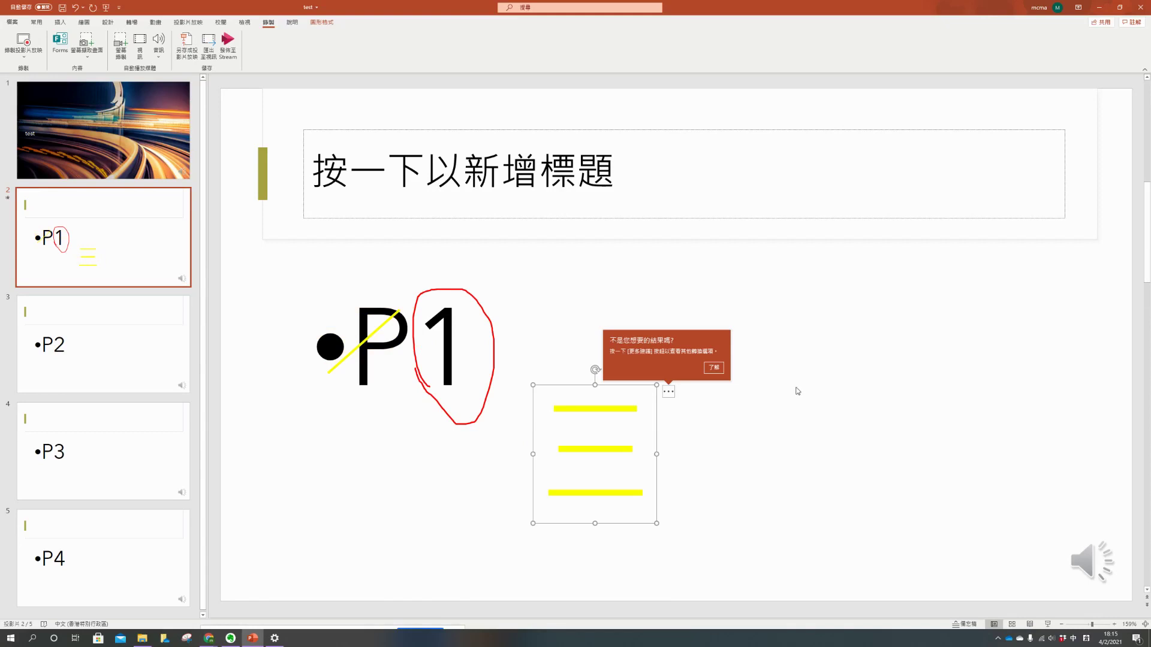
left_click(811, 393)
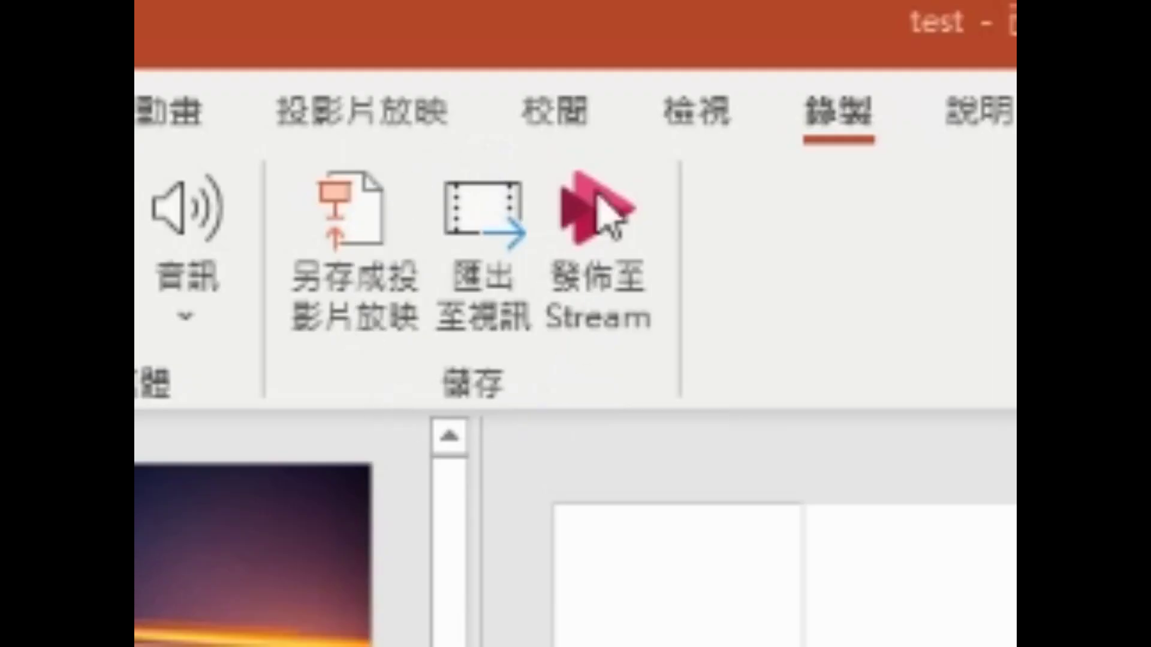
Set Export to Video to Full HD (1080p) with 'Use Recorded Timings and Narrations'.
left_click(479, 268)
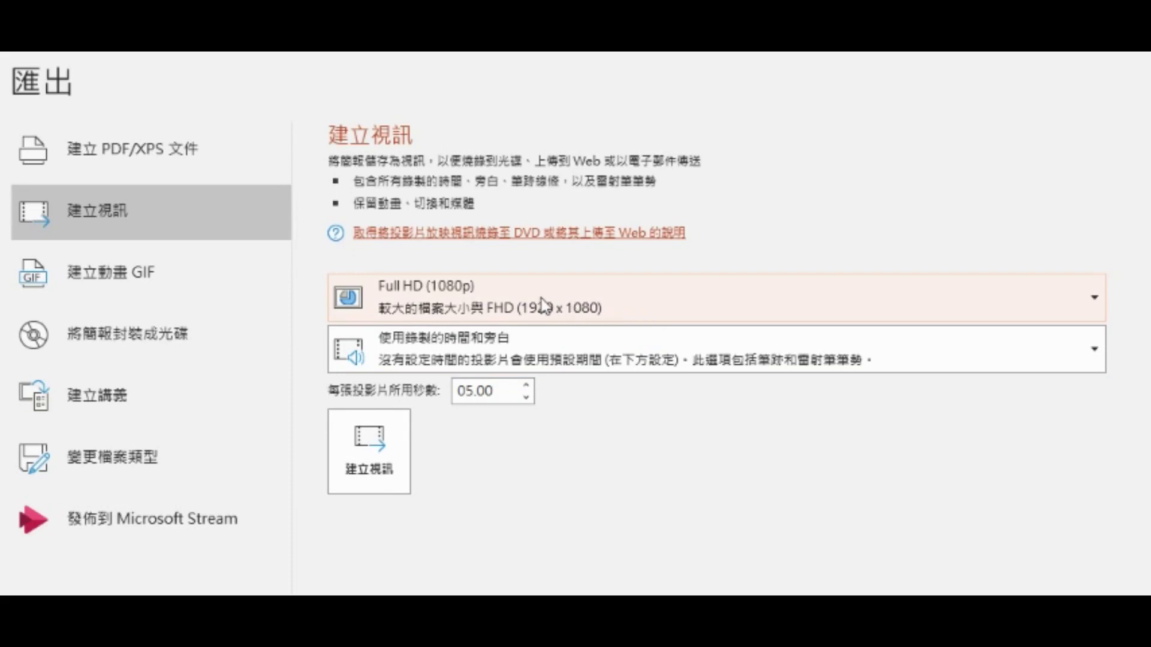
left_click(609, 309)
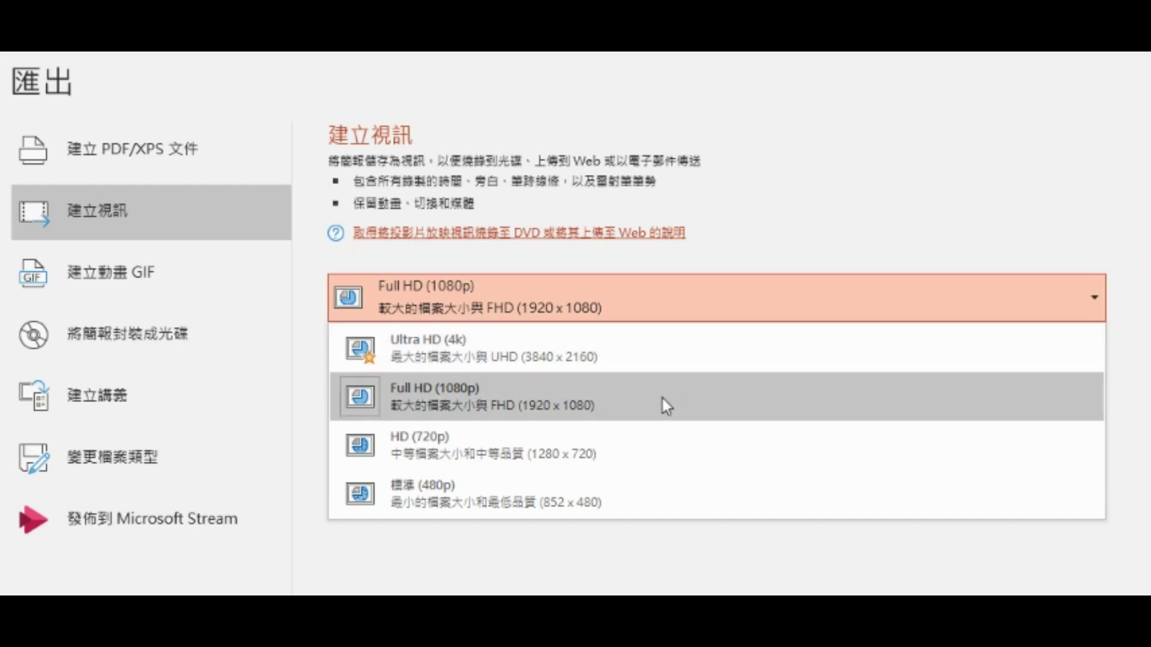
left_click(663, 398)
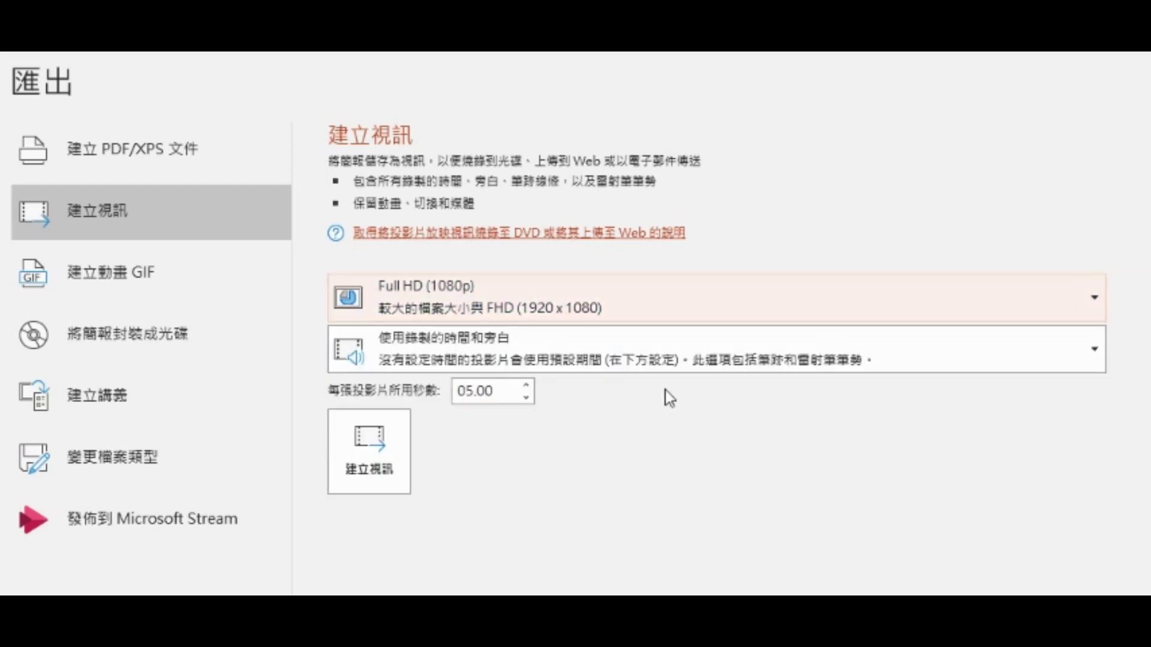
left_click(653, 349)
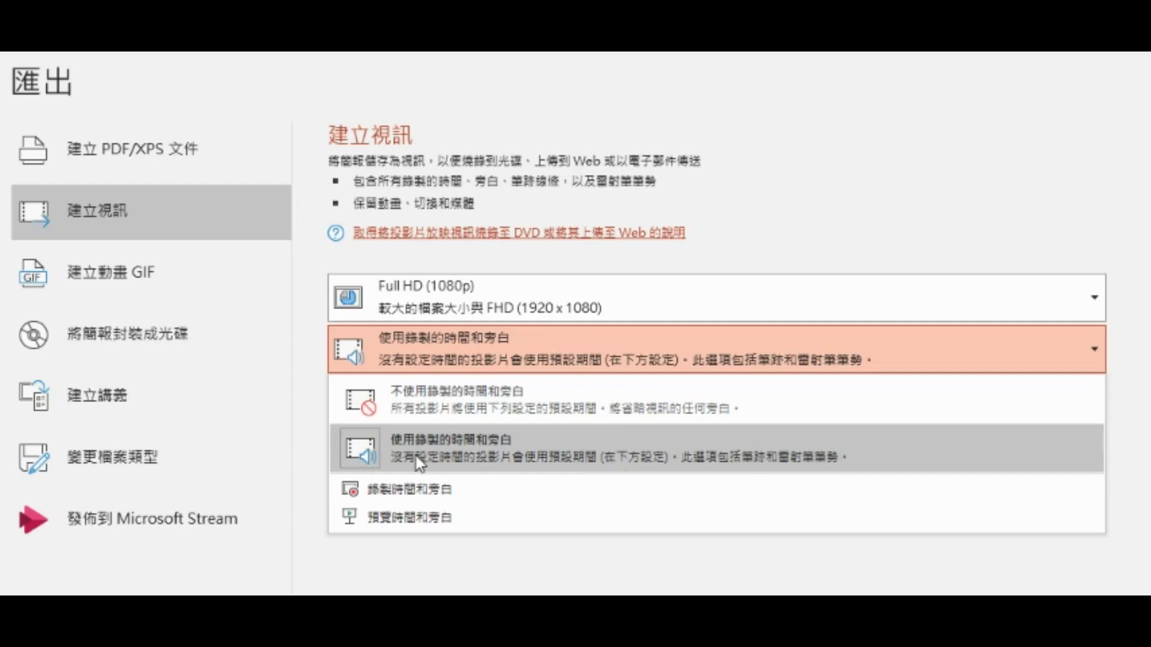
left_click(476, 444)
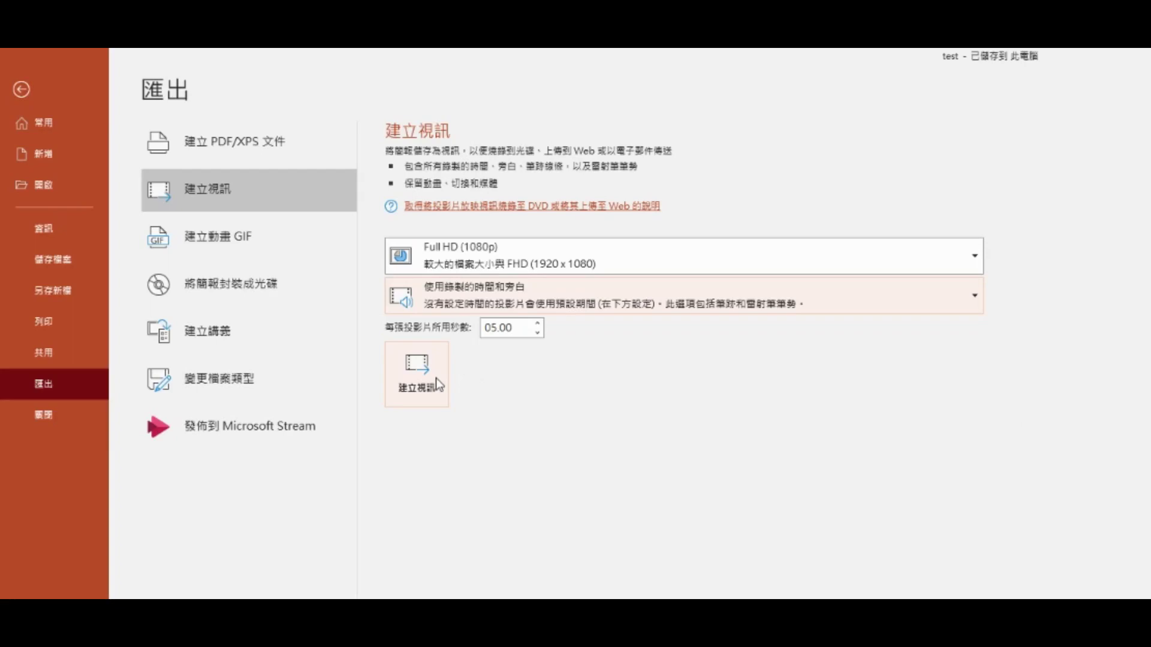
Create the video as 'test' in MPEG-4 format inside the desktop test folder.
left_click(437, 377)
double_click(179, 170)
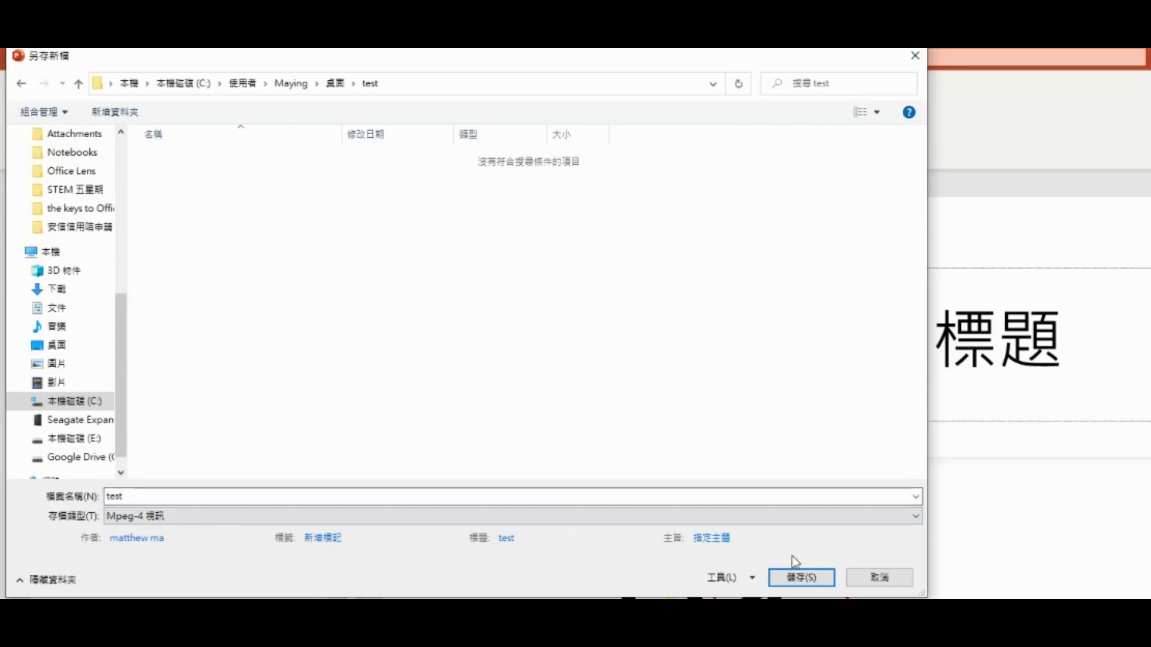
left_click(818, 578)
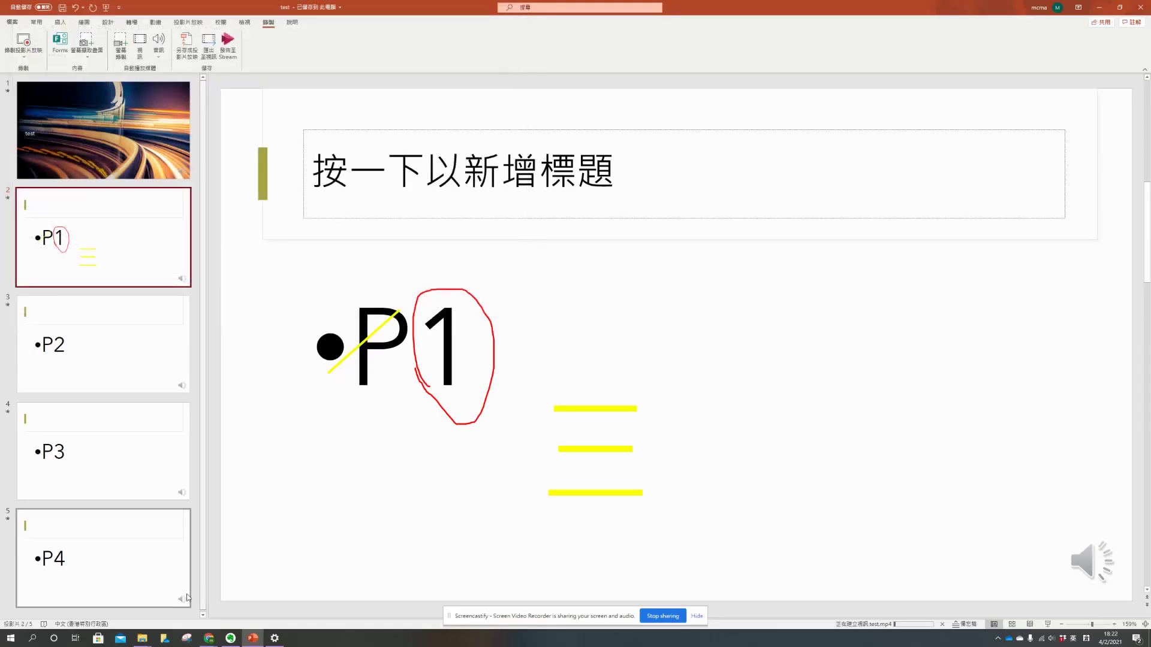
mouse_move(142, 638)
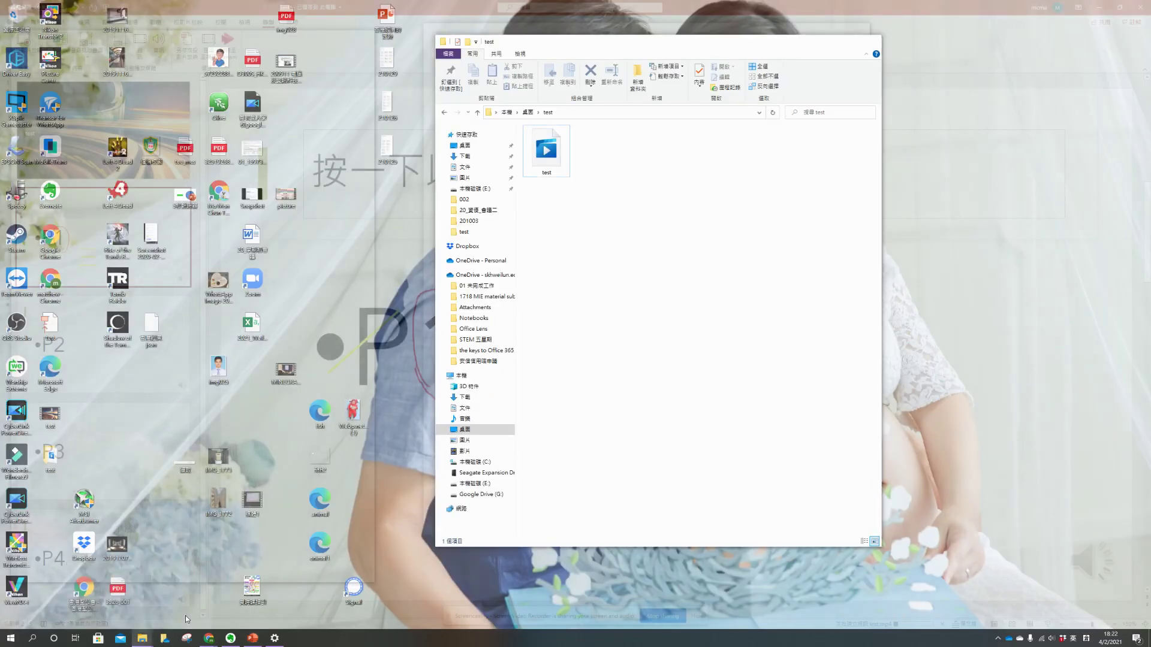
left_click(193, 599)
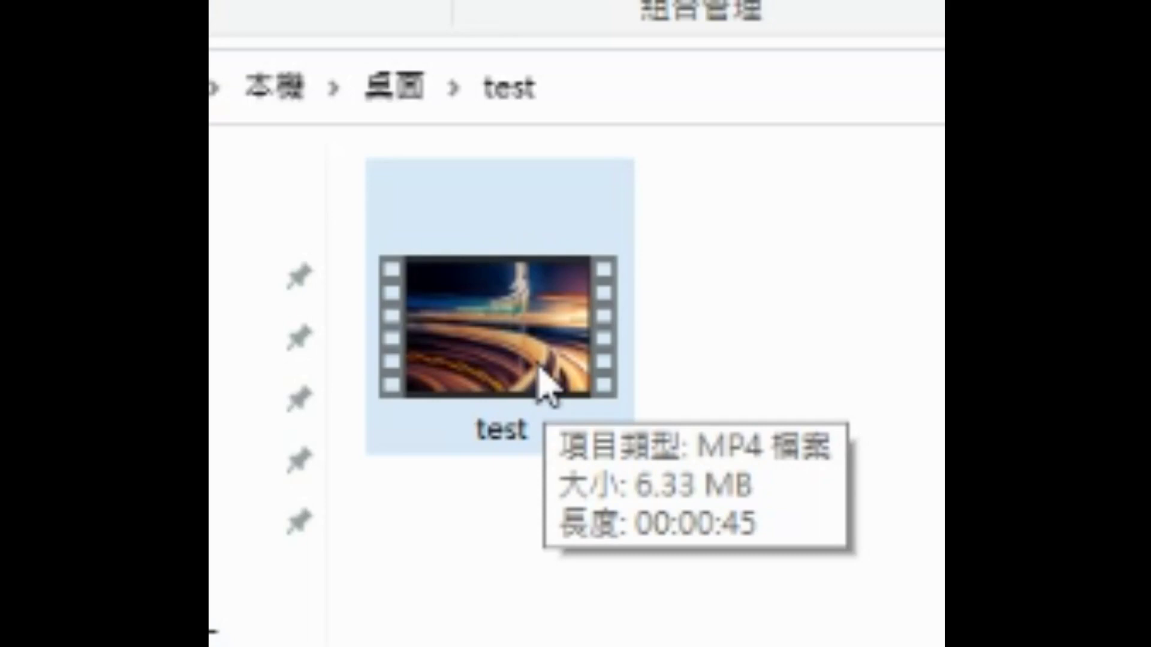
Play the exported 45-second test MP4 from the test folder.
double_click(538, 367)
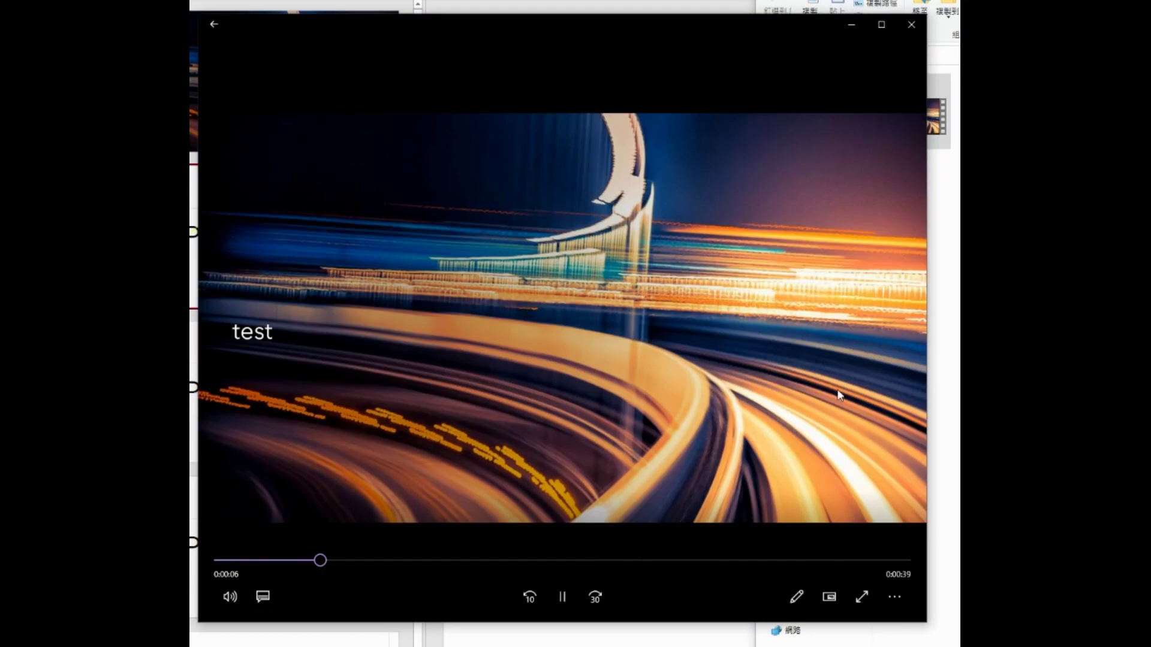
Close the Movies & TV player showing the exported test video.
left_click(911, 24)
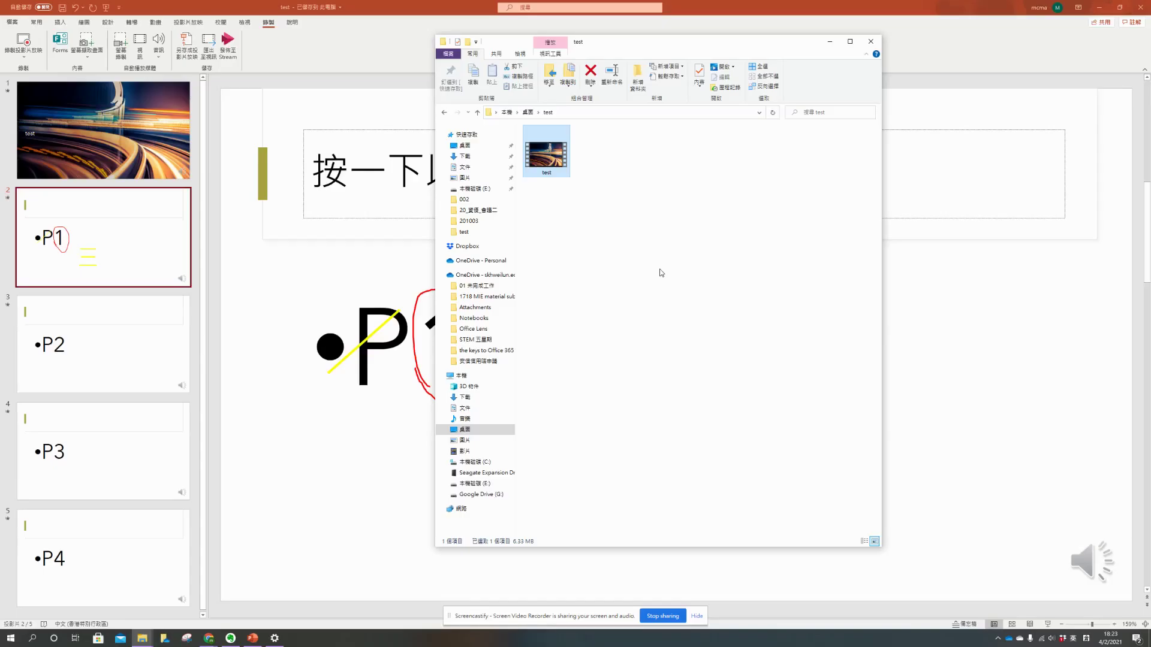